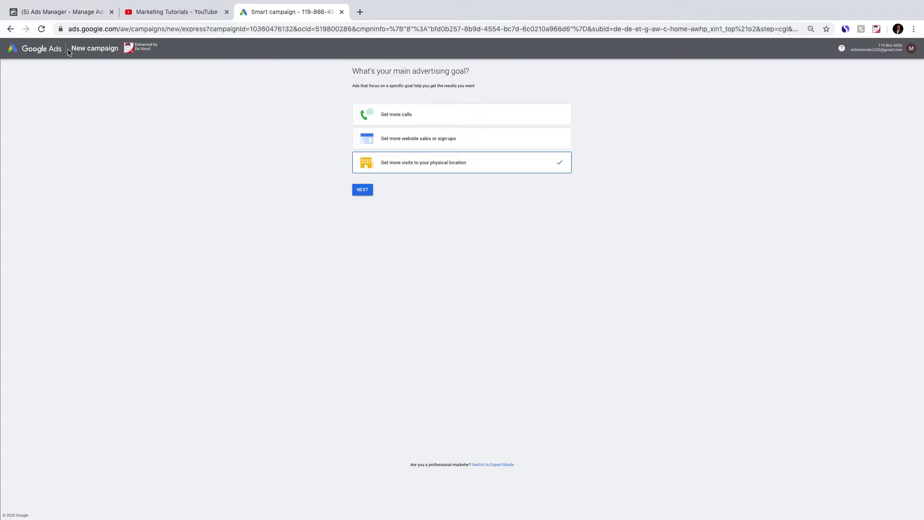
Step: Keep "Get more visits to your physical location" as the main advertising goal and continue to the business selection
mouse_move(160, 63)
left_click_drag(354, 72, 480, 81)
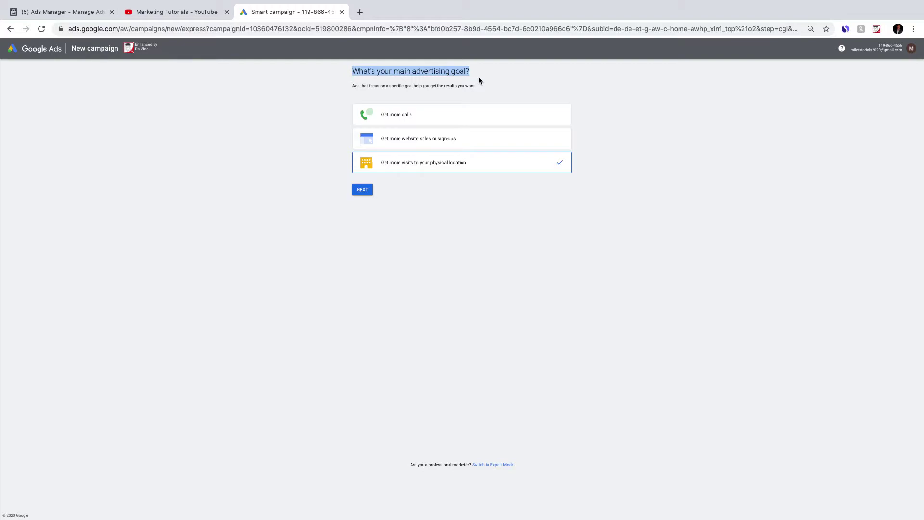
left_click(479, 78)
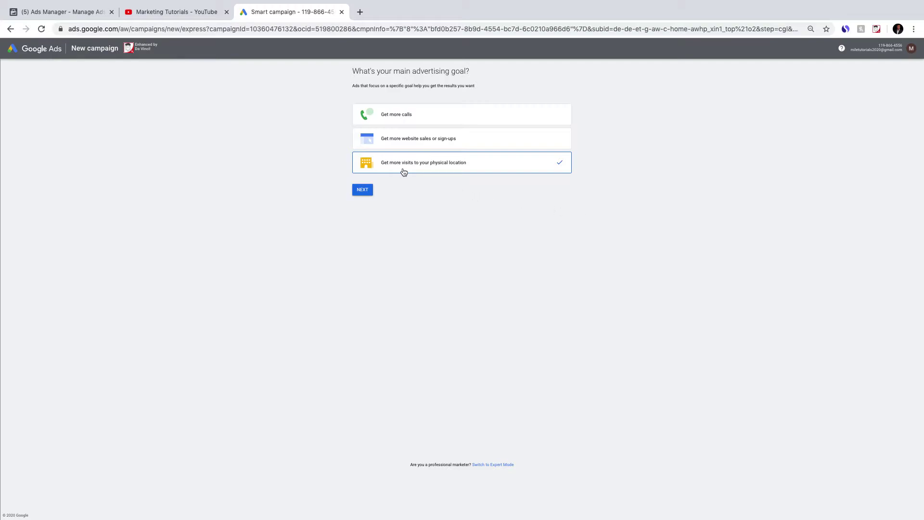
left_click(366, 192)
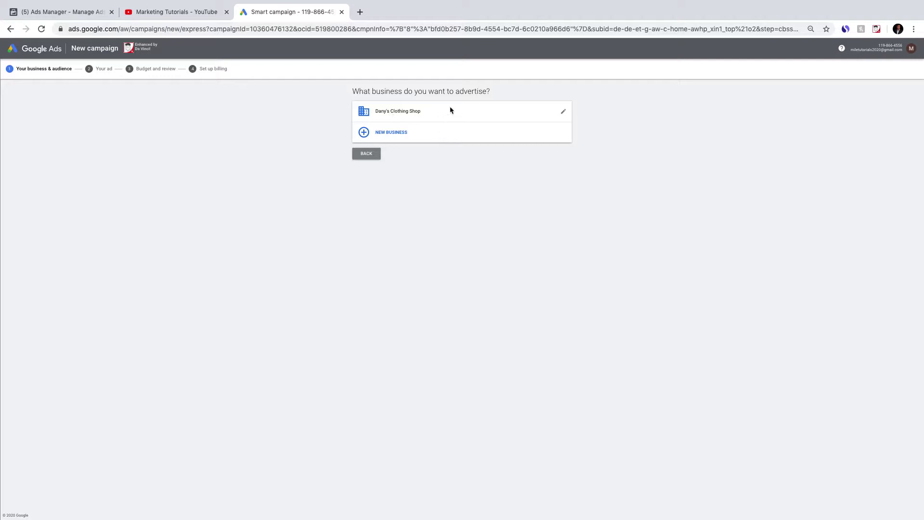
left_click(563, 111)
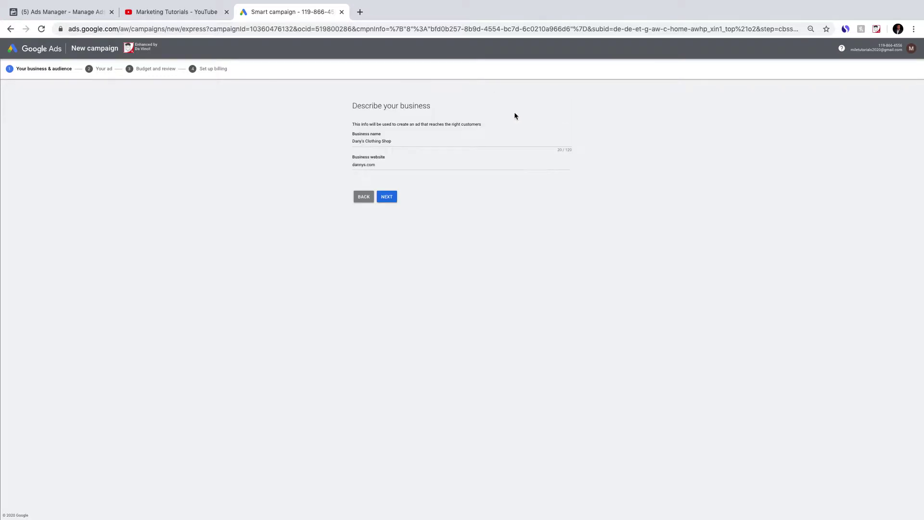
triple_click(456, 141)
key("BackSpace")
left_click_drag(382, 140, 334, 142)
key("ctrl+x")
left_click(420, 164)
key("ctrl+a")
key("ctrl+v")
left_click(364, 142)
left_click_drag(366, 156, 385, 157)
left_click(322, 173)
left_click_drag(352, 157, 371, 157)
left_click(480, 234)
left_click(387, 201)
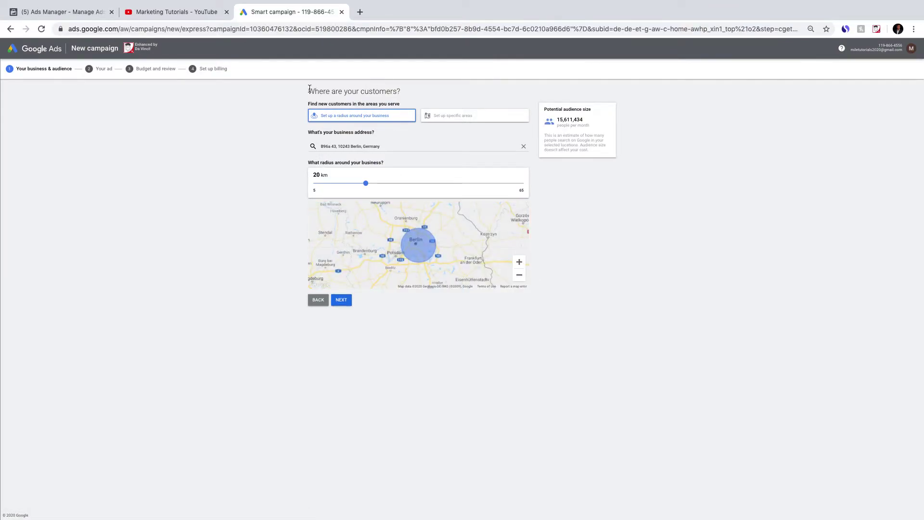
Step: Try target radii of 17, 5, 14, 11 and 63 km around the business to compare the potential audience size
left_click_drag(304, 91, 403, 93)
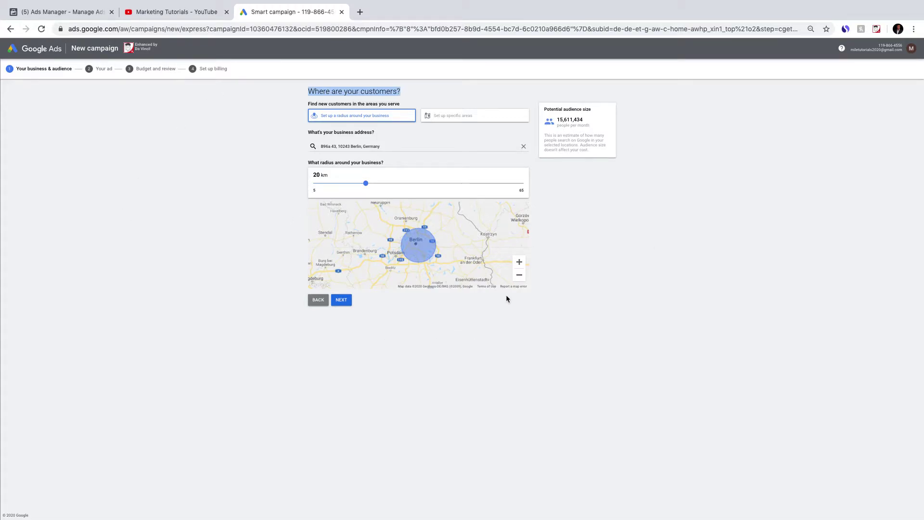
left_click_drag(314, 133, 373, 133)
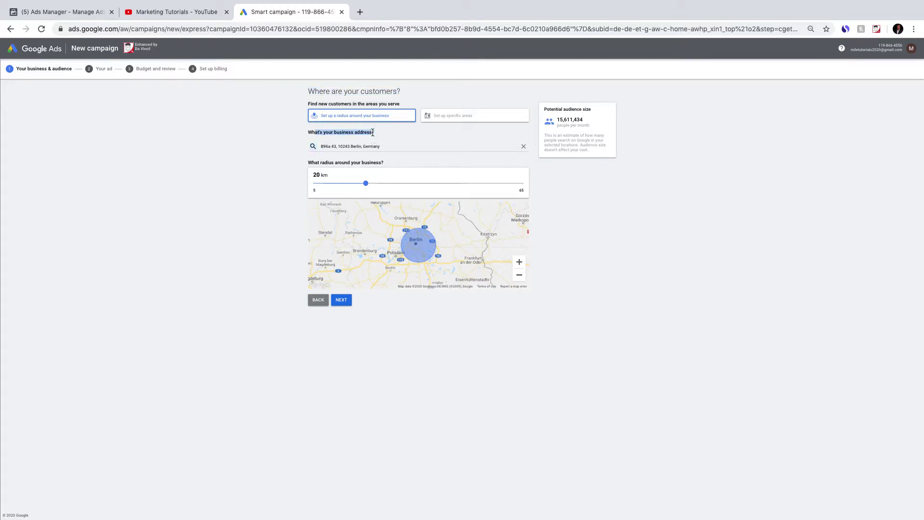
mouse_move(366, 183)
left_mouse_down()
mouse_move(312, 181)
mouse_move(356, 187)
left_mouse_up()
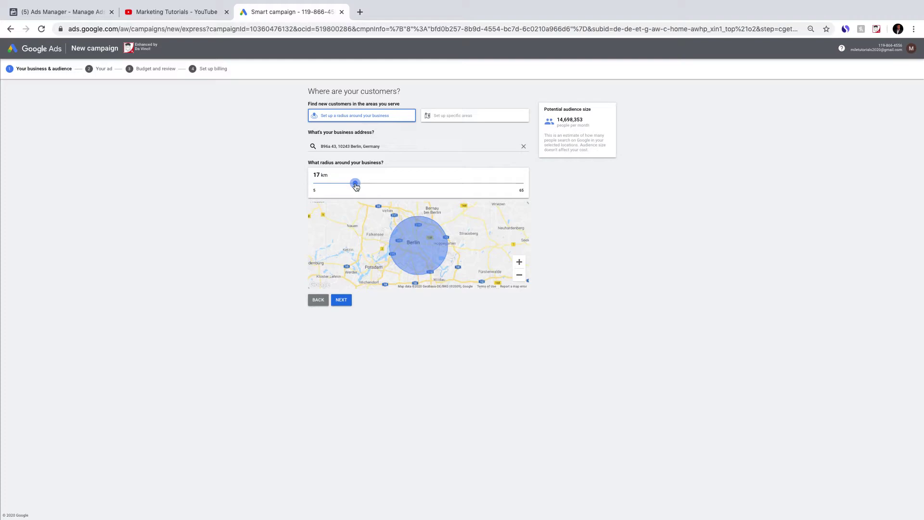
left_click_drag(357, 187, 304, 184)
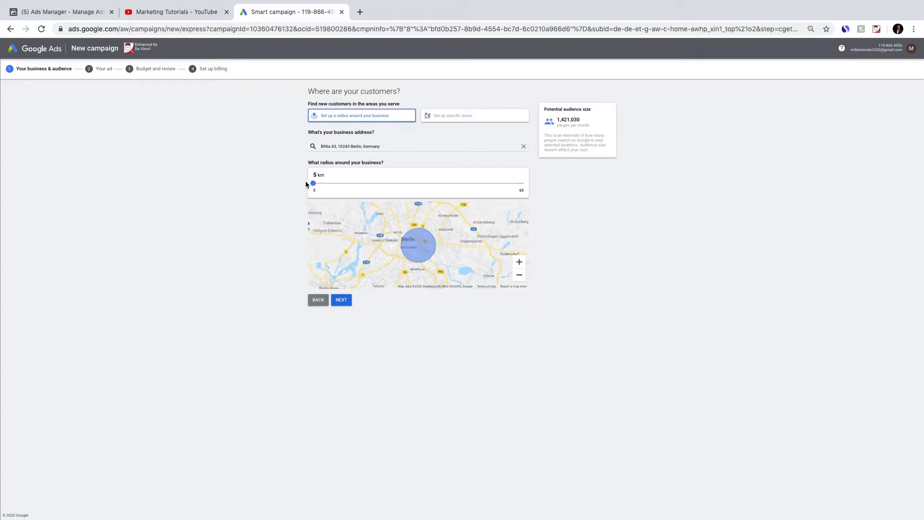
left_click_drag(543, 107, 557, 120)
left_click(578, 133)
left_click_drag(313, 183, 345, 184)
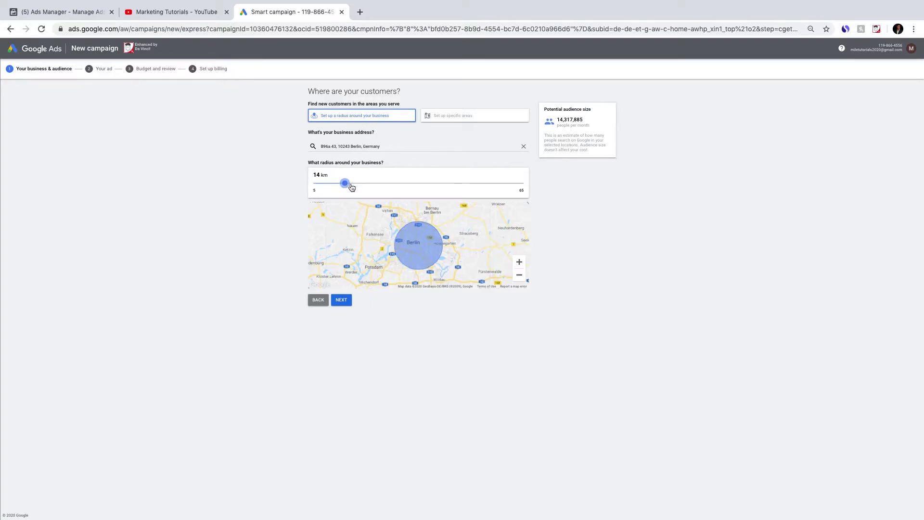
mouse_move(339, 187)
left_mouse_down()
mouse_move(323, 184)
mouse_move(335, 184)
left_mouse_up()
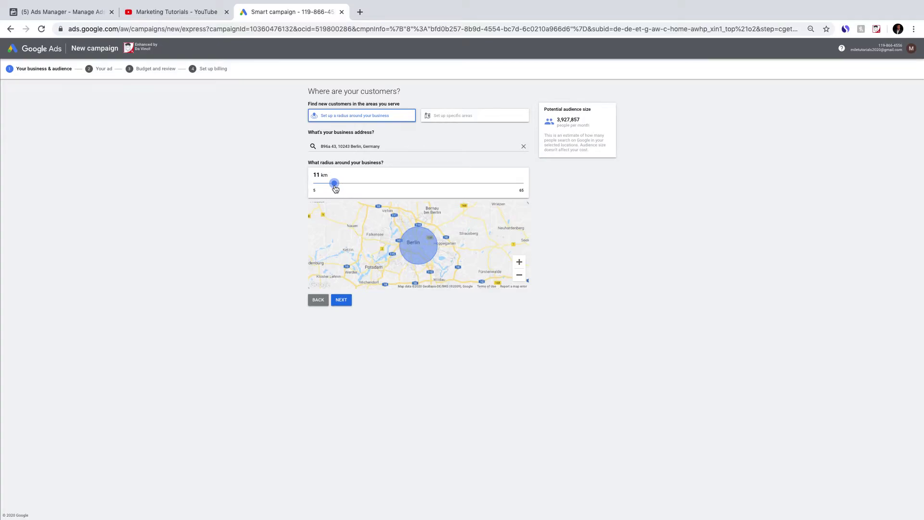
left_click_drag(336, 188, 516, 183)
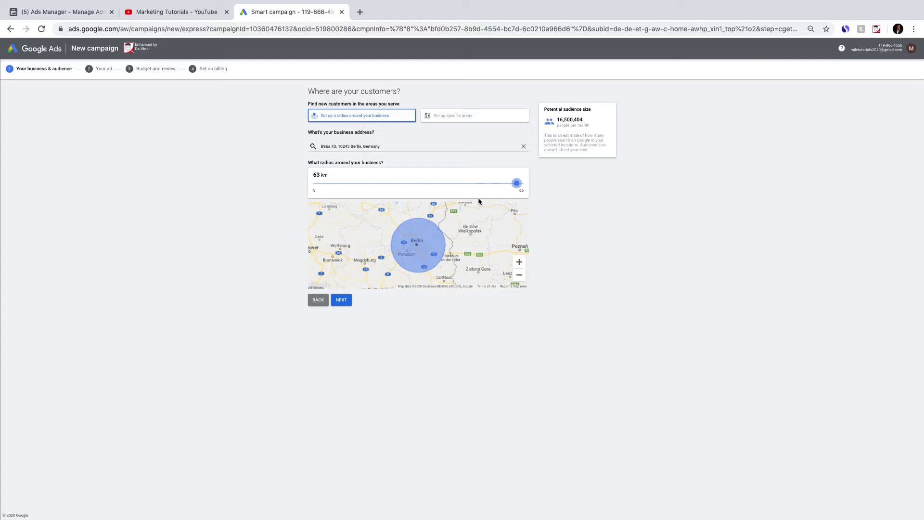
Step: Set the radius around the business to 10 km and continue to the keyword themes
left_click_drag(517, 186, 331, 186)
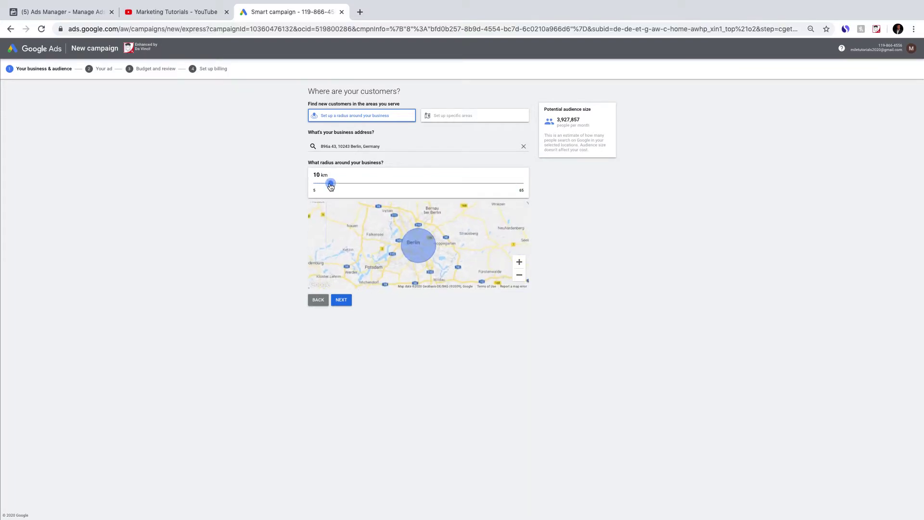
left_click(345, 302)
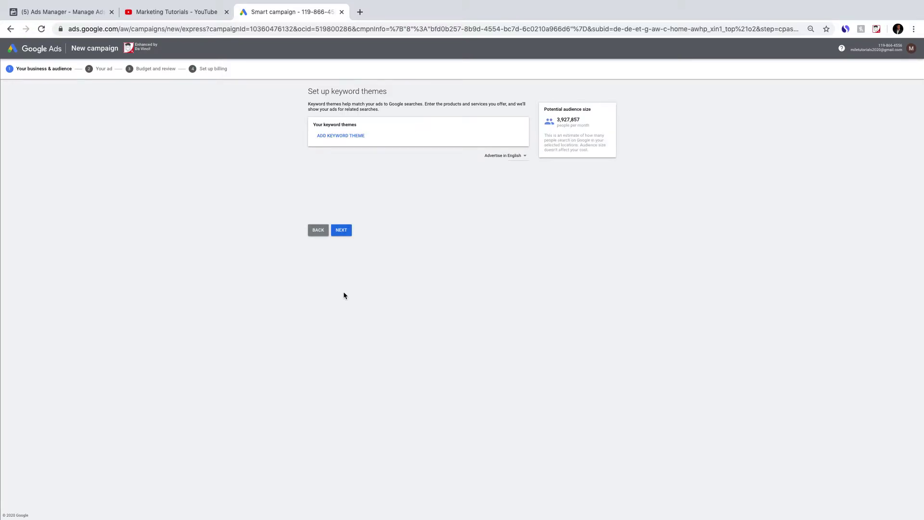
Step: Search for "Clothing" as a keyword theme and add the suggested clothing store theme
left_click(342, 136)
type("cloth")
key("BackSpace")
key("BackSpace")
key("BackSpace")
type("Clothing")
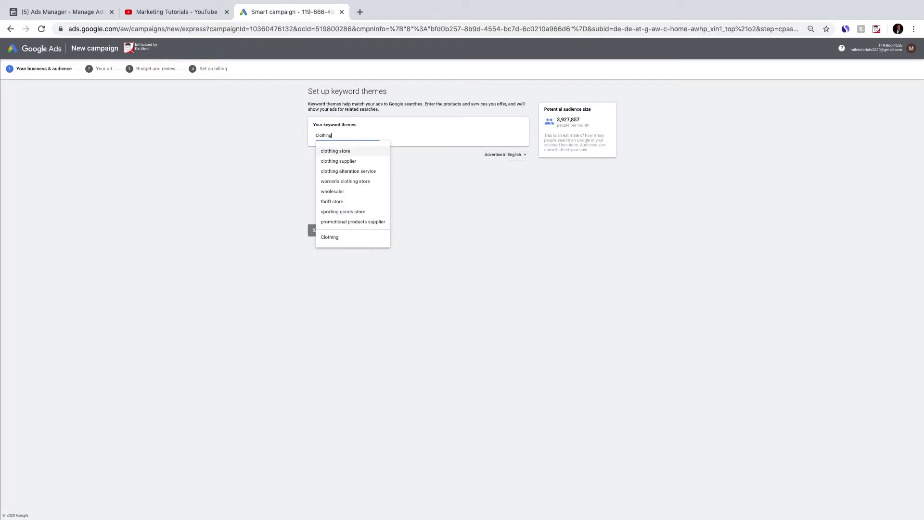
left_click(346, 151)
left_click(371, 138)
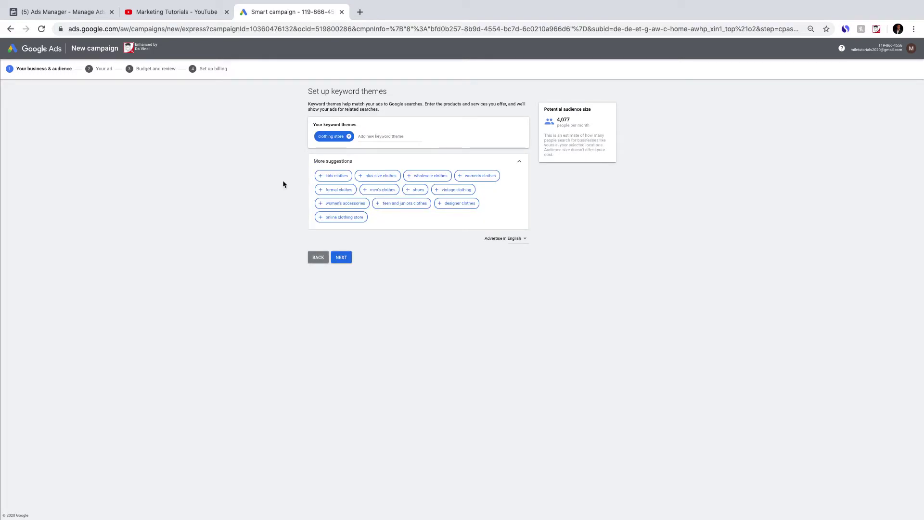
Step: Add the suggested themes kids clothes, men's clothes, women's accessories, formal clothes, and teen and juniors clothes, and continue to writing the ad
left_click(333, 176)
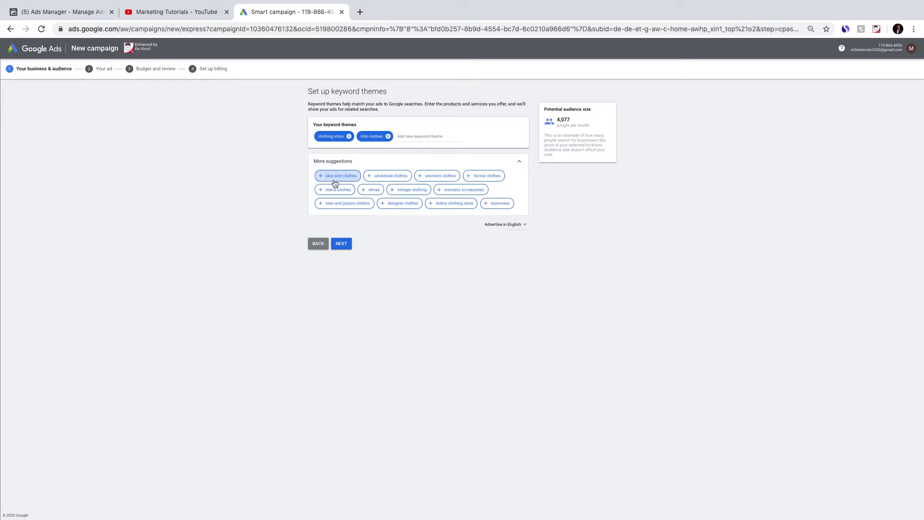
left_click(345, 192)
left_click(416, 190)
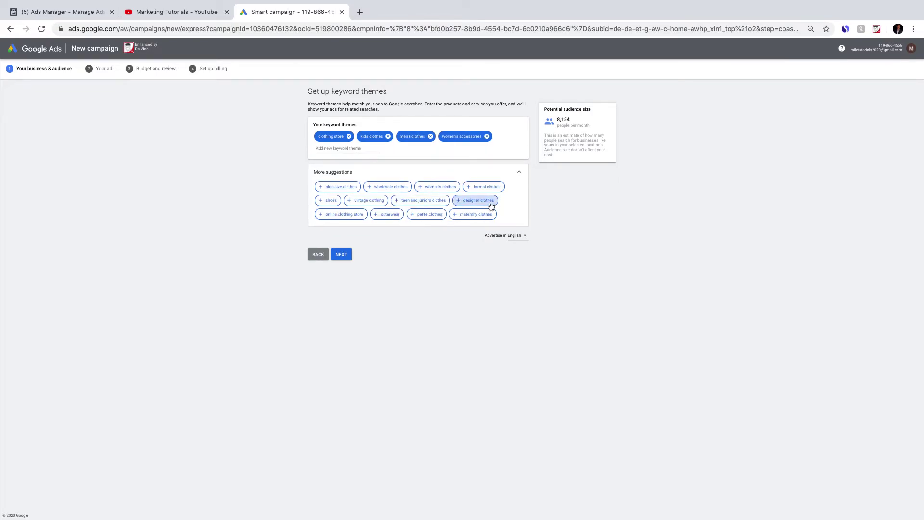
left_click(486, 189)
left_click(392, 203)
left_click(450, 150)
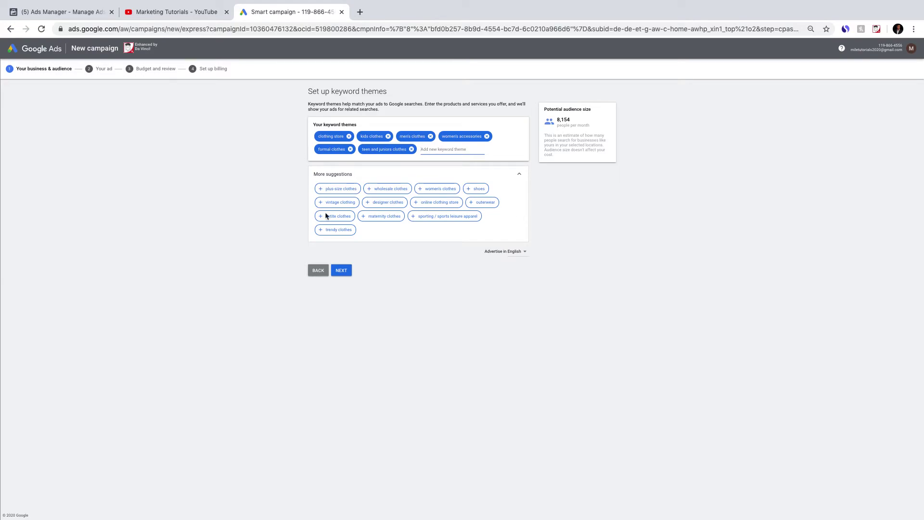
left_click_drag(313, 174, 357, 175)
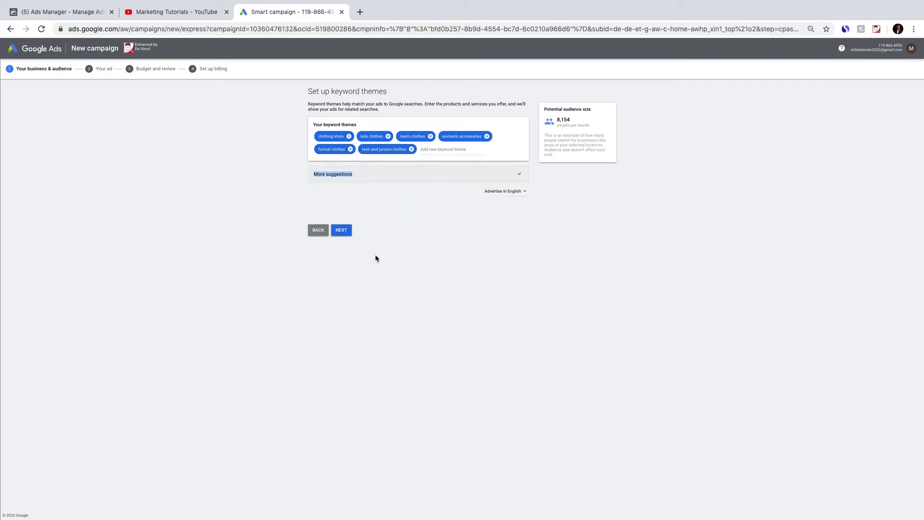
left_click(342, 231)
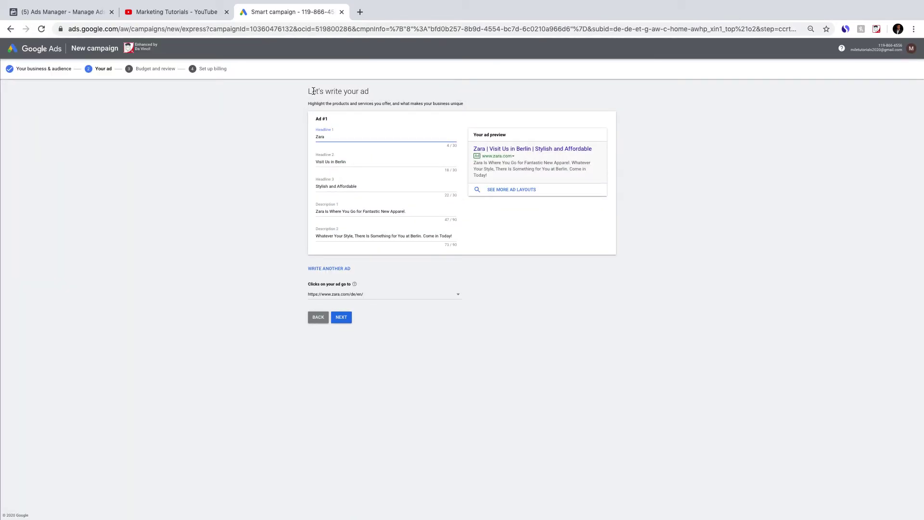
Step: Examine the headline and description fields of Ad #1 and how they appear in the ad preview
left_click_drag(474, 135, 501, 135)
left_click(312, 118)
left_click(326, 138)
left_click(355, 161)
left_click_drag(328, 162, 359, 163)
left_click(352, 162)
left_click(370, 184)
left_click(420, 211)
left_click(339, 136)
Step: Try extending Headline 2 with "for 40% off" and remove the added words again
left_click(378, 160)
type("for")
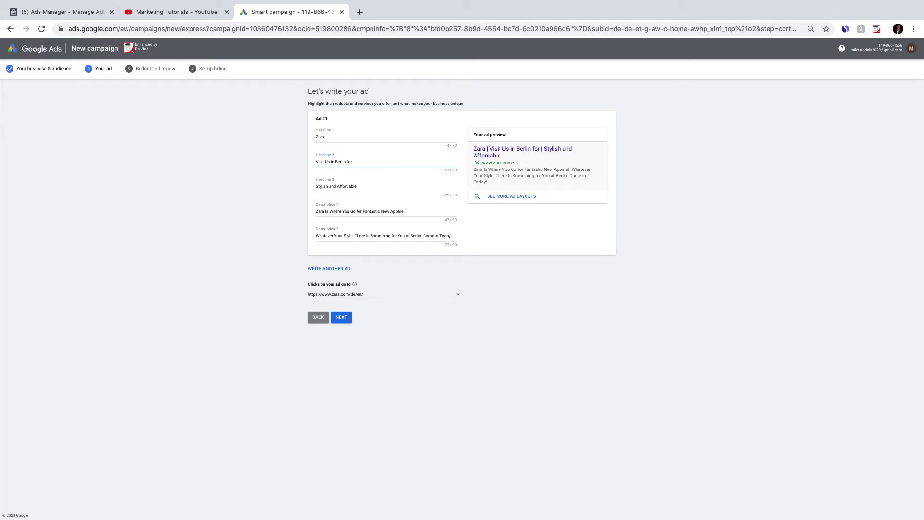
type(" 40% off")
left_click_drag(377, 162, 349, 162)
key("BackSpace")
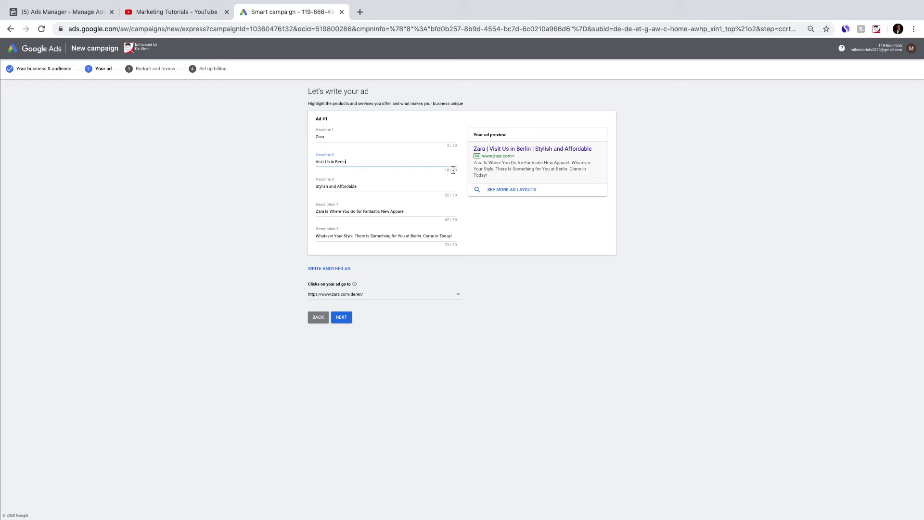
Step: Check the suggested headlines and descriptions of Ad #1, keep them as they are, and continue to the phone call settings
left_click_drag(319, 162, 342, 161)
left_click(365, 186)
left_click(420, 211)
left_click(348, 318)
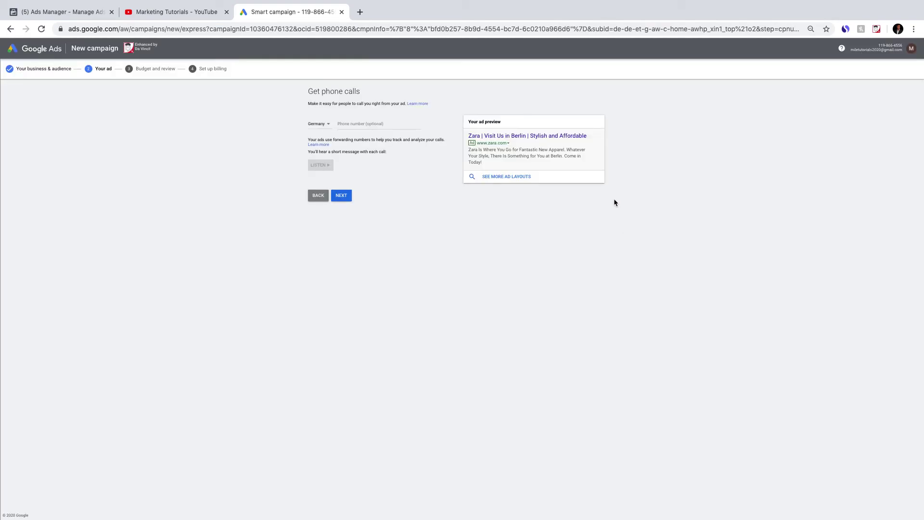
Step: Leave the optional phone number empty and continue to the budget settings
left_click_drag(307, 91, 357, 91)
left_click(365, 128)
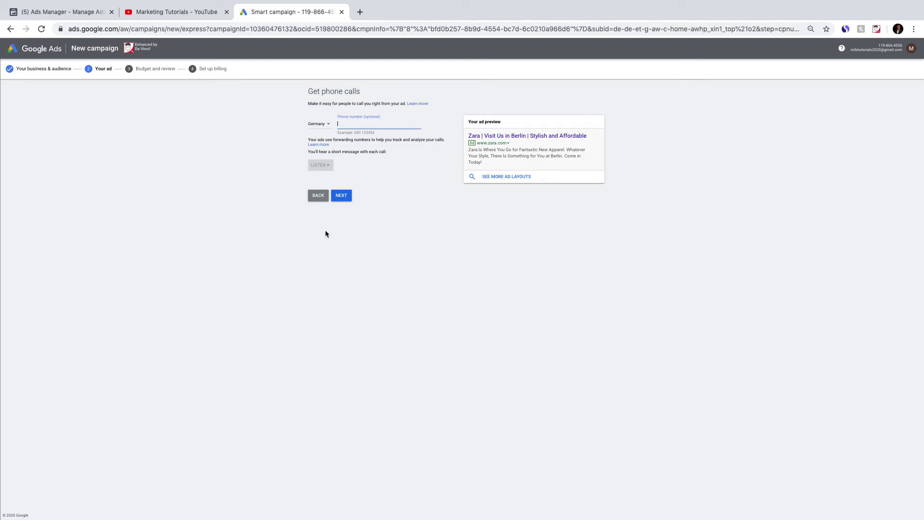
left_click(329, 235)
left_click(348, 195)
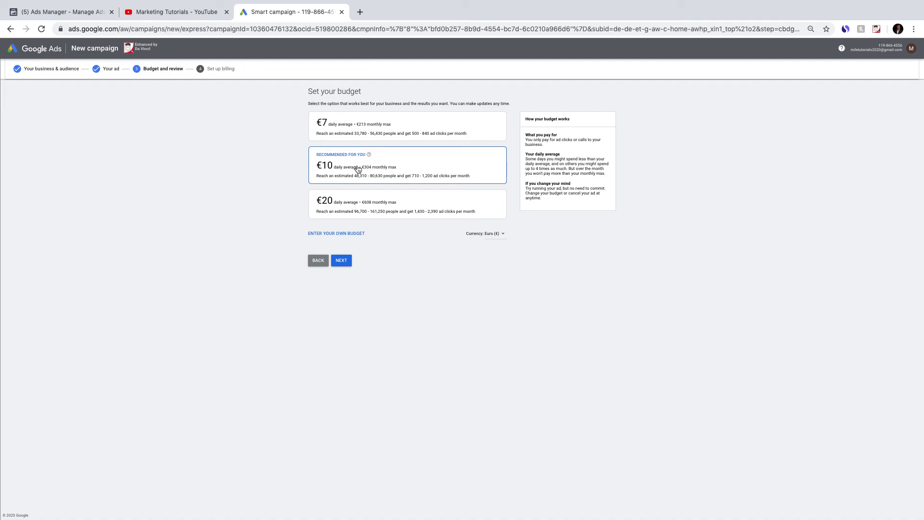
Step: Examine the estimated reach, monthly ad clicks and recommendation explanation of the €10 daily average budget
left_click_drag(316, 178, 411, 181)
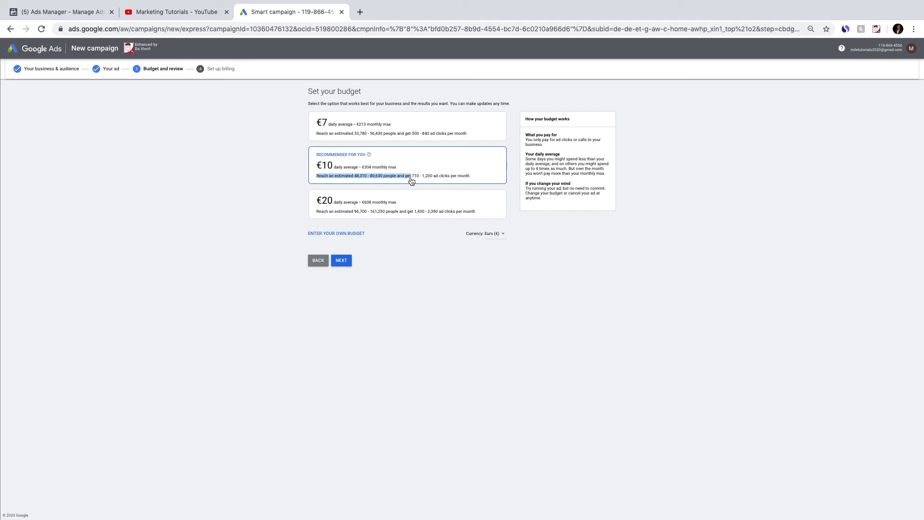
left_click(445, 181)
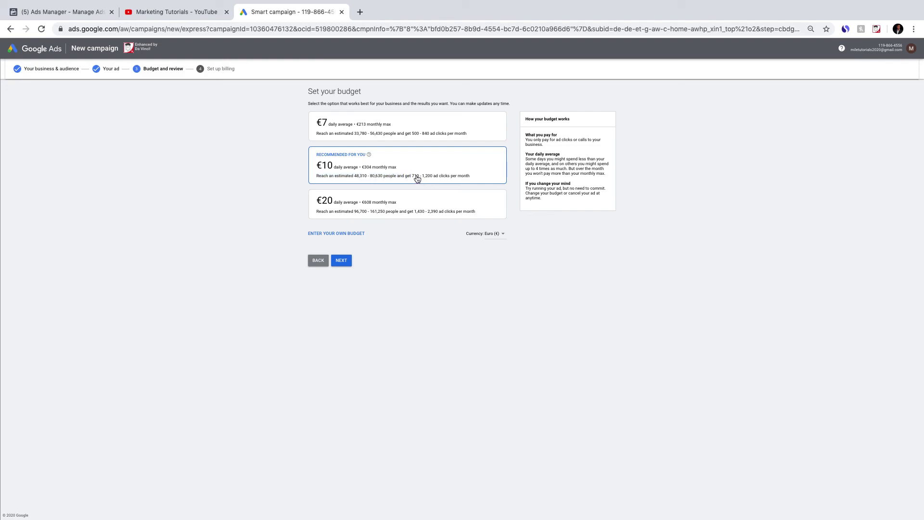
left_click_drag(413, 179, 453, 180)
left_click(416, 227)
mouse_move(369, 156)
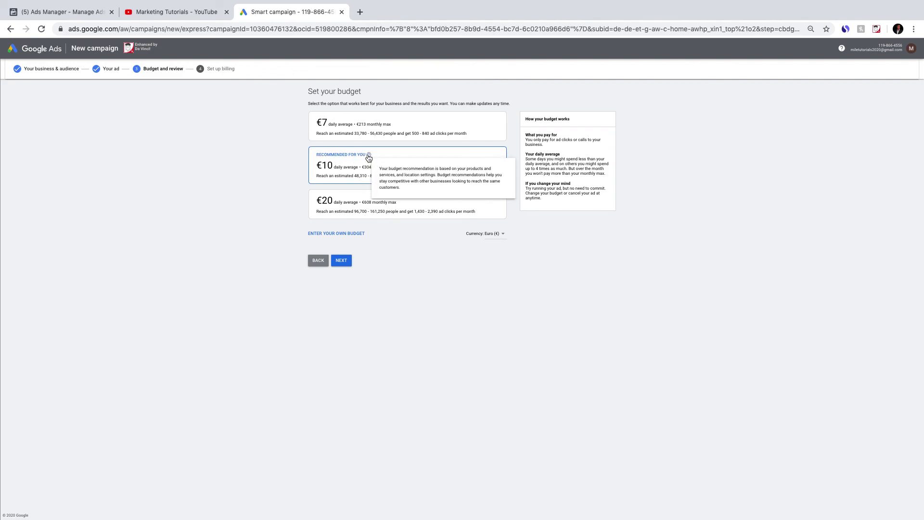